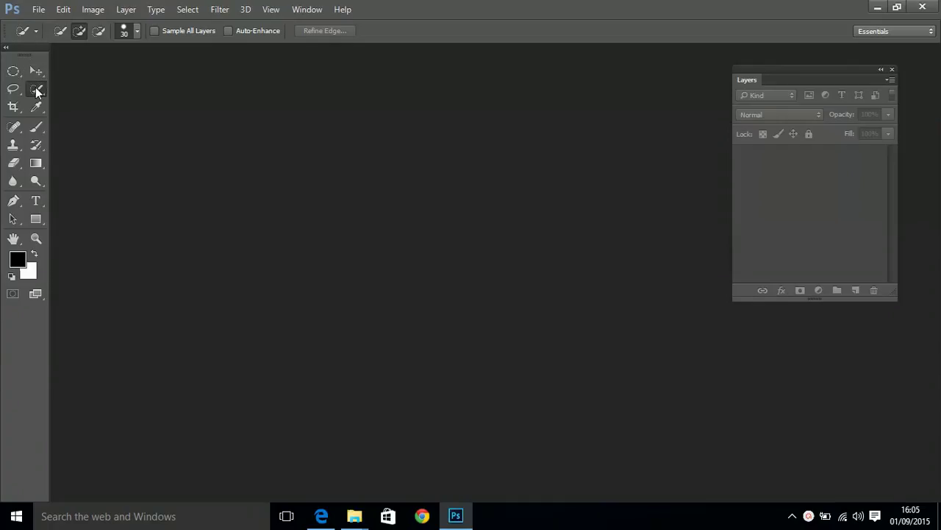
Step: Keep Quick Selection active and open beach.jpg and ferrari.jpg together from the Selections folder
{"action": "right_click", "coordinate": [36, 91]}
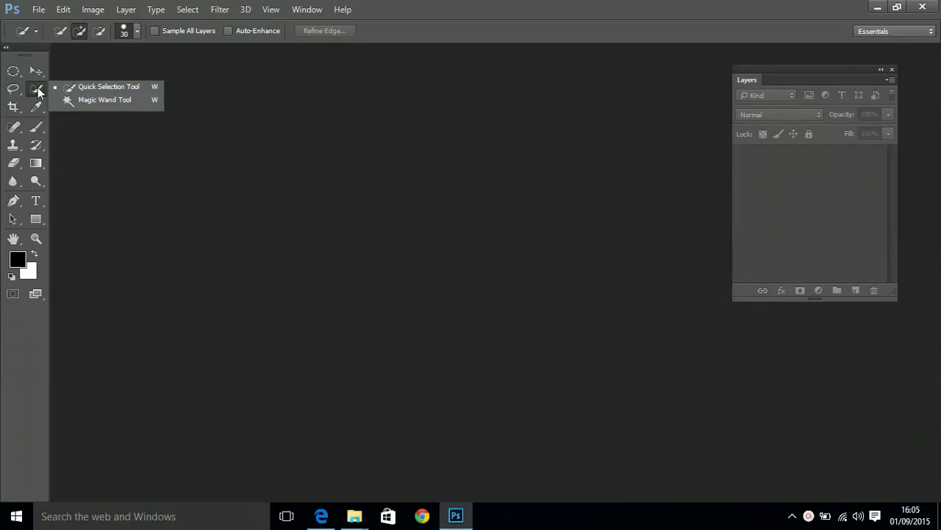
{"action": "left_click", "coordinate": [89, 88]}
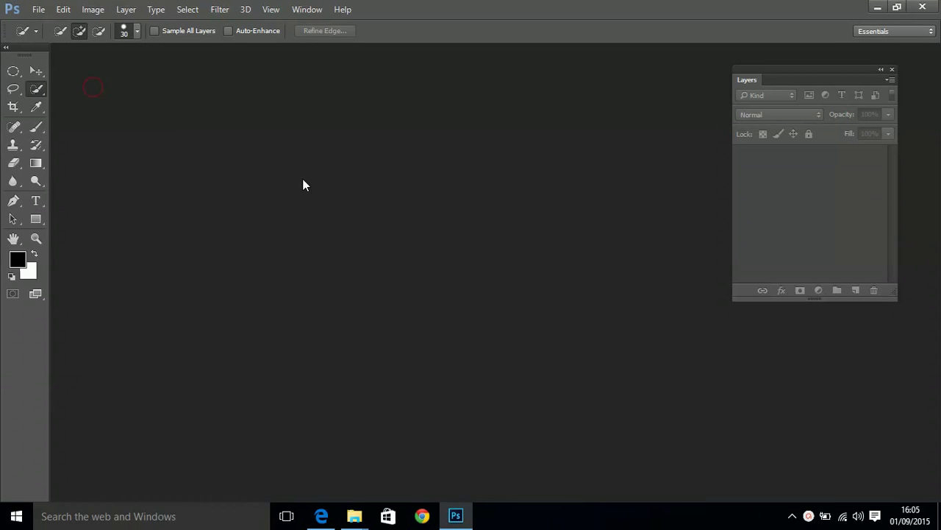
{"action": "double_click", "coordinate": [362, 224]}
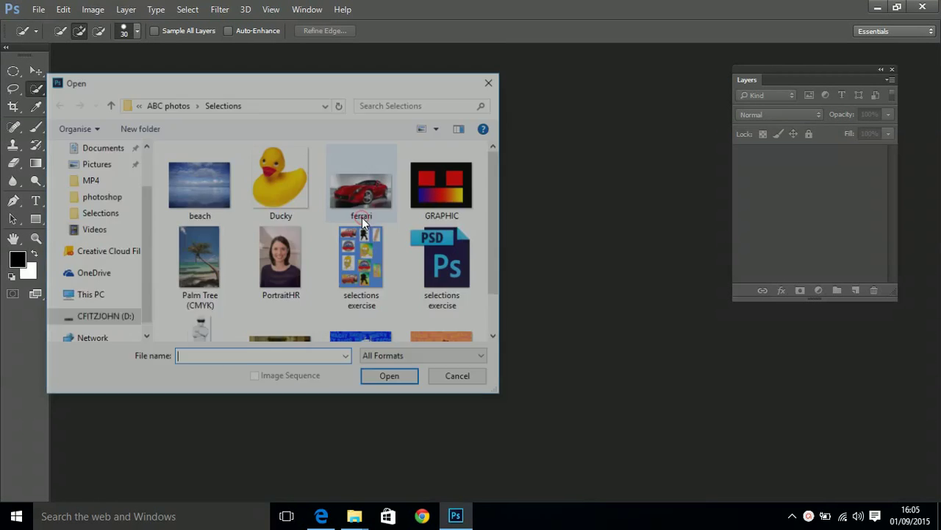
{"action": "left_click", "coordinate": [219, 186]}
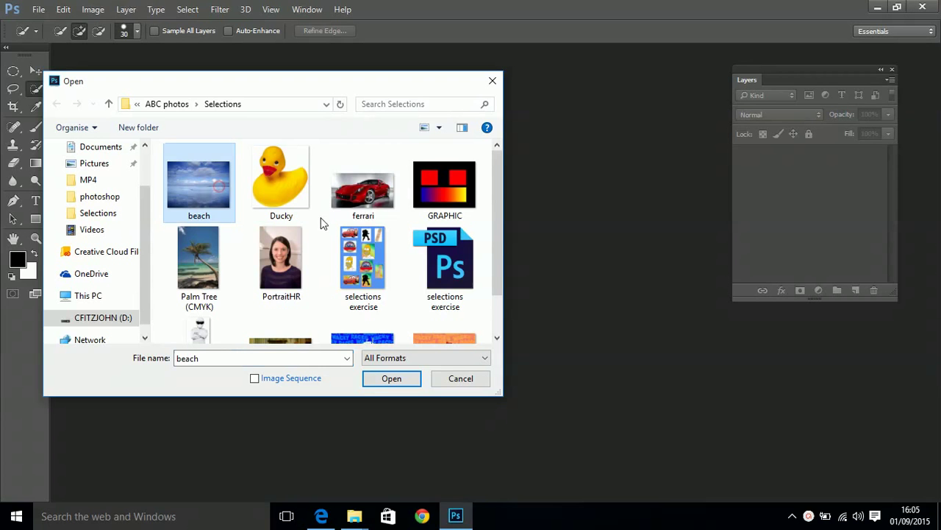
{"action": "left_click", "coordinate": [381, 204], "text": "ctrl"}
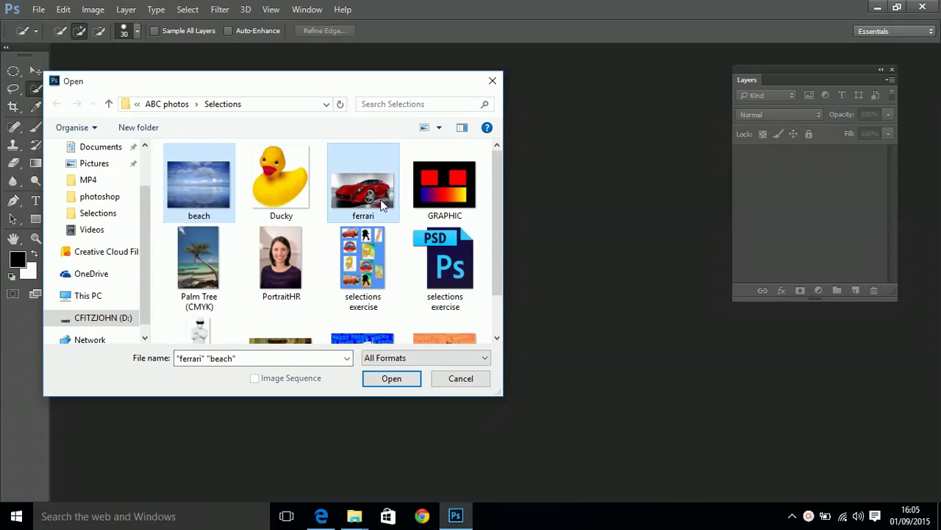
{"action": "left_click", "coordinate": [391, 379]}
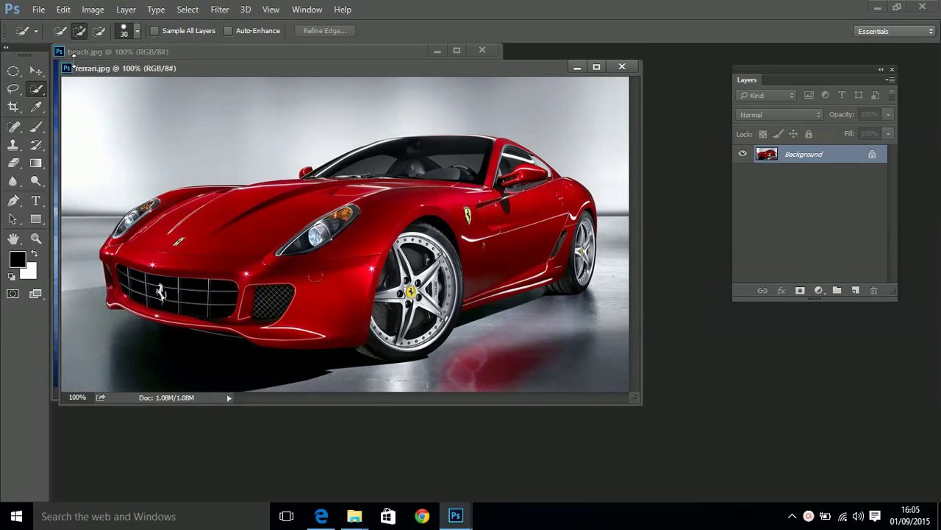
Step: Reposition the ferrari.jpg window so beach.jpg shows beside it, then bring up the selection tools
{"action": "left_click", "coordinate": [36, 71]}
{"action": "left_click_drag", "start_coordinate": [224, 74], "coordinate": [313, 148]}
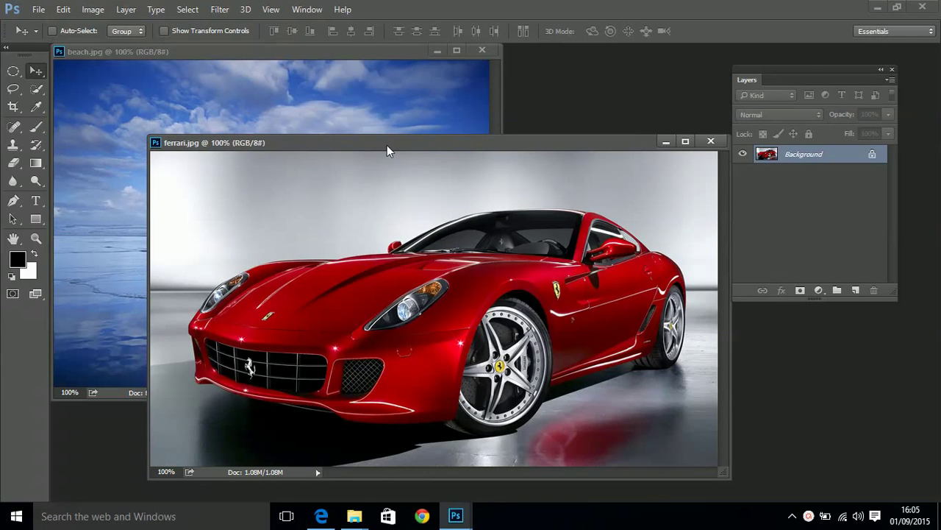
{"action": "left_click_drag", "start_coordinate": [381, 138], "coordinate": [372, 112]}
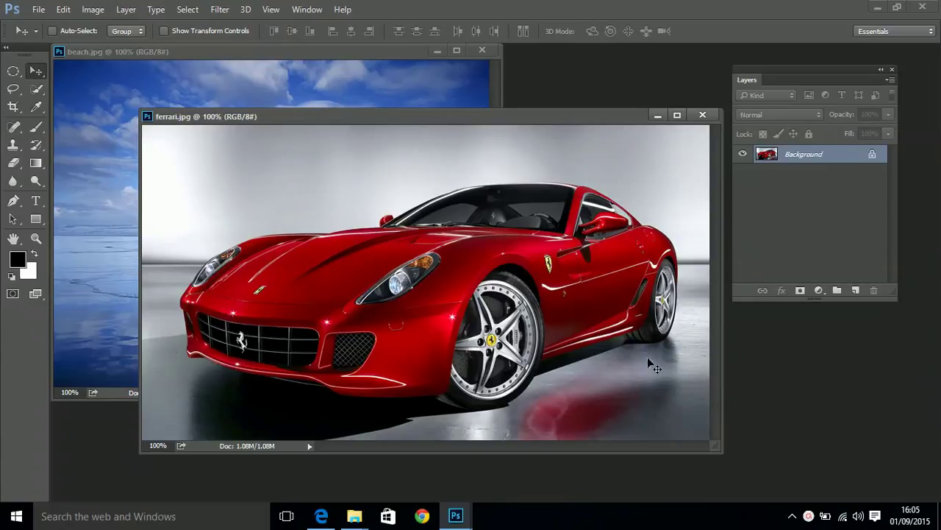
{"action": "left_click", "coordinate": [36, 89]}
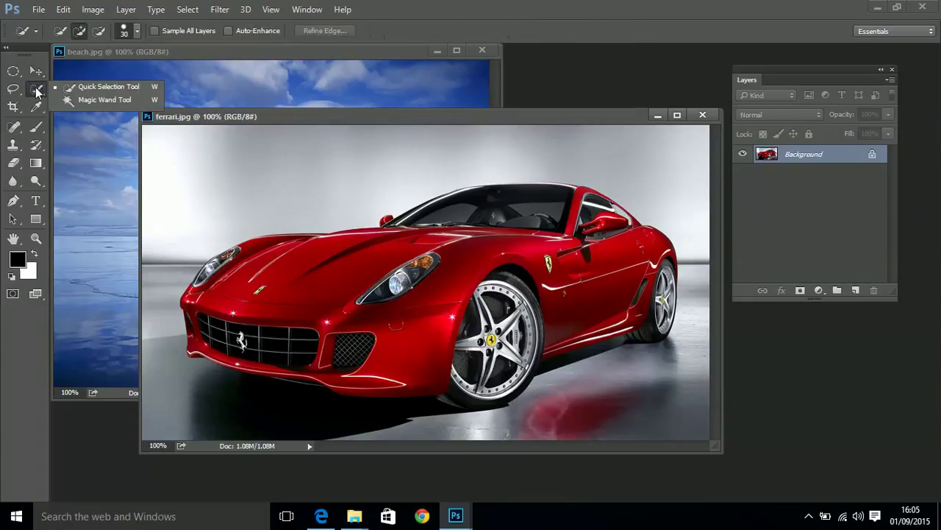
{"action": "left_click", "coordinate": [81, 90]}
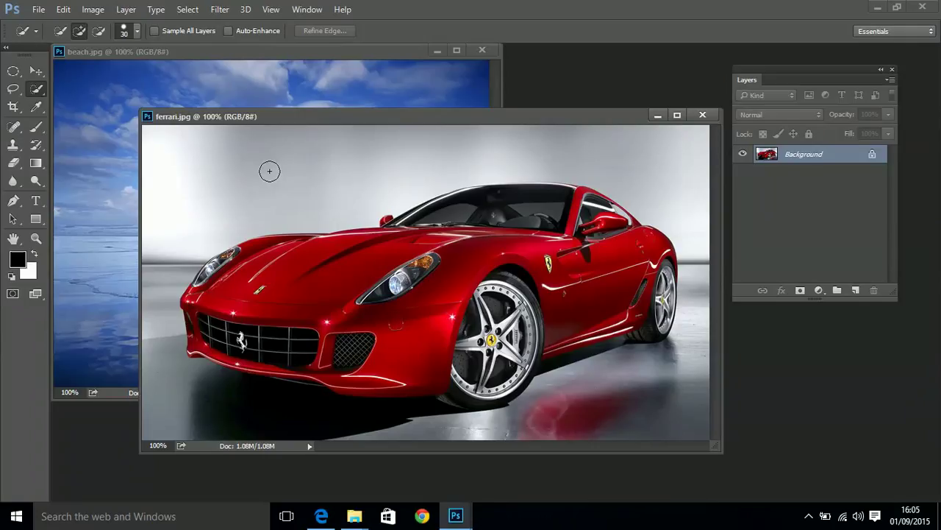
{"action": "key", "text": "bracketright"}
{"action": "key", "text": "bracketright"}
{"action": "key", "text": "bracketright"}
{"action": "key", "text": "bracketright"}
{"action": "key", "text": "bracketright"}
{"action": "key", "text": "bracketright"}
{"action": "key", "text": "bracketright"}
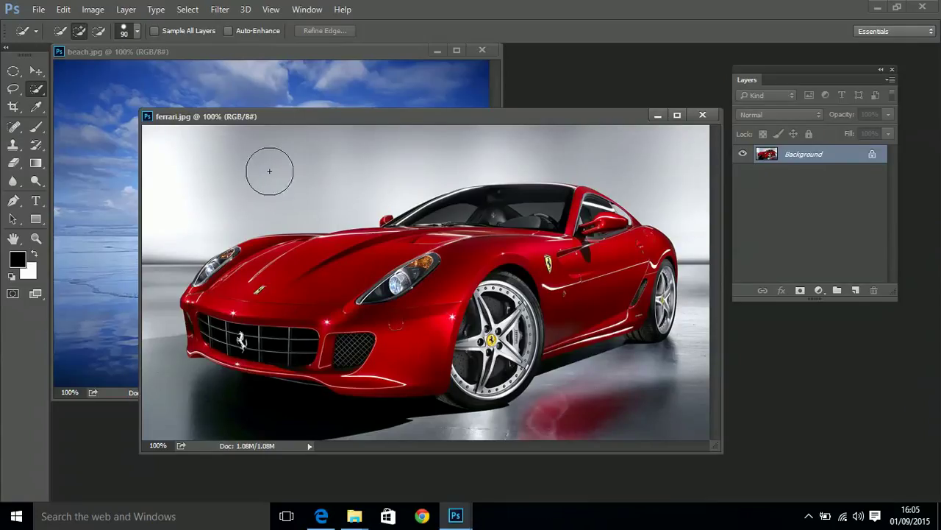
{"action": "key", "text": "bracketleft"}
{"action": "key", "text": "bracketleft"}
{"action": "key", "text": "bracketleft"}
{"action": "key", "text": "bracketleft"}
{"action": "key", "text": "bracketleft"}
{"action": "key", "text": "bracketleft"}
{"action": "key", "text": "bracketleft"}
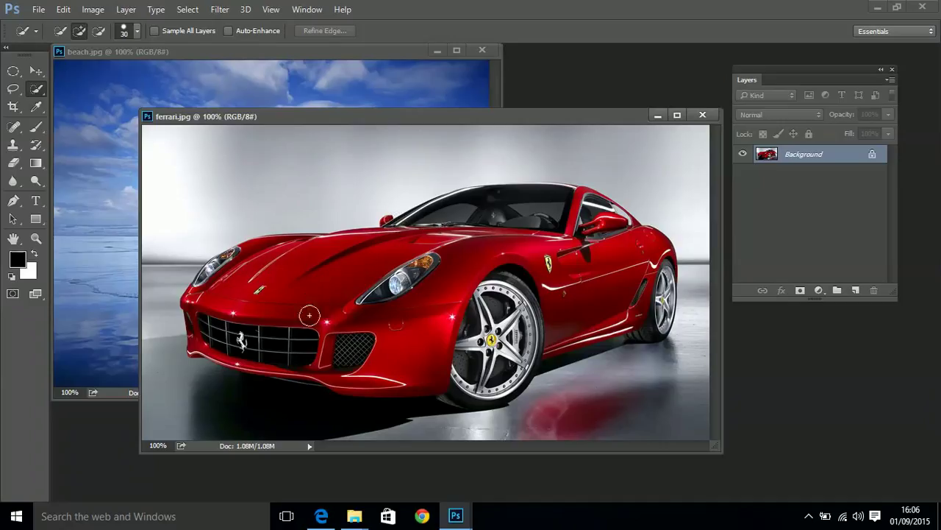
Step: Paint the Ferrari's front bumper and the top of the hood into the selection
{"action": "left_click_drag", "start_coordinate": [220, 302], "coordinate": [270, 288]}
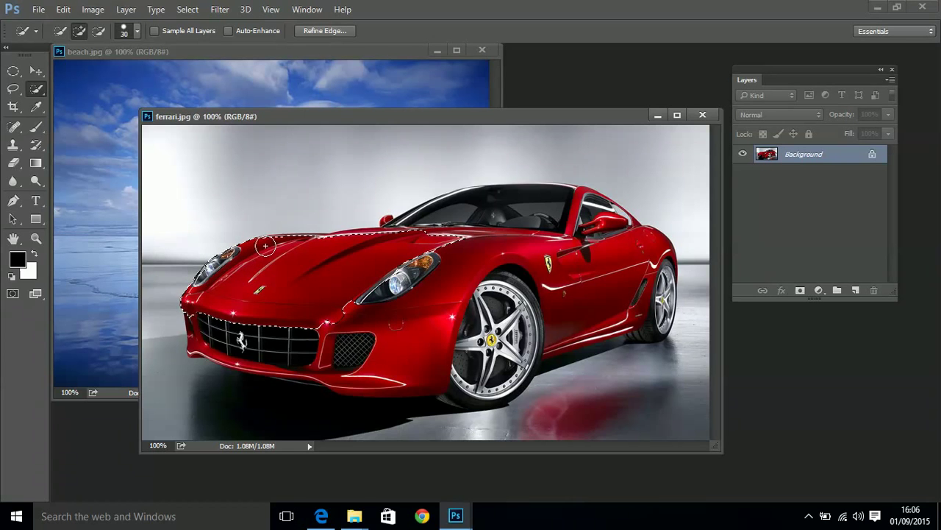
{"action": "mouse_move", "coordinate": [265, 245]}
{"action": "left_mouse_down"}
{"action": "mouse_move", "coordinate": [510, 214]}
{"action": "mouse_move", "coordinate": [433, 265]}
{"action": "mouse_move", "coordinate": [374, 289]}
{"action": "mouse_move", "coordinate": [380, 311]}
{"action": "mouse_move", "coordinate": [423, 332]}
{"action": "mouse_move", "coordinate": [402, 341]}
{"action": "mouse_move", "coordinate": [222, 335]}
{"action": "mouse_move", "coordinate": [295, 345]}
{"action": "mouse_move", "coordinate": [314, 361]}
{"action": "mouse_move", "coordinate": [276, 354]}
{"action": "left_mouse_up"}
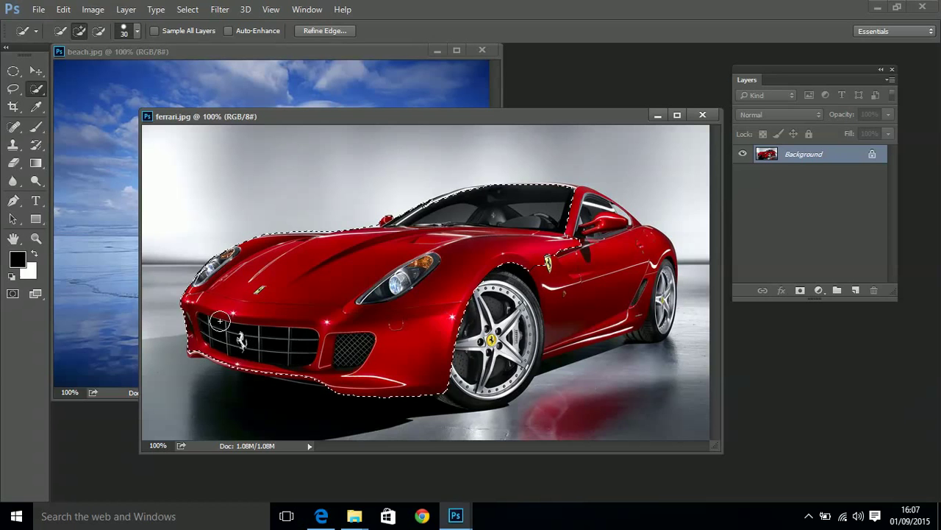
Step: Extend the car selection up over the left headlight
{"action": "left_click_drag", "start_coordinate": [197, 296], "coordinate": [229, 257]}
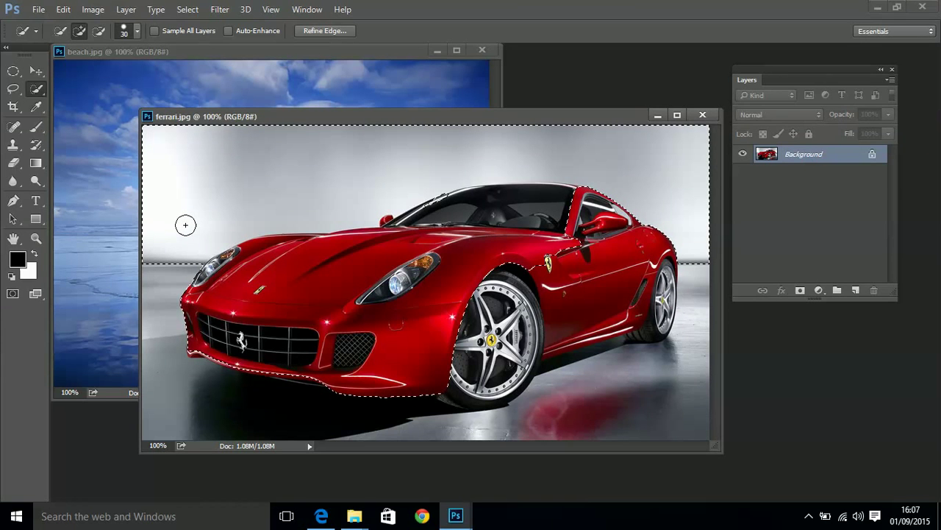
Step: Subtract the grey backdrop above the car and the wedge at the hood's corner
{"action": "key", "text": "alt"}
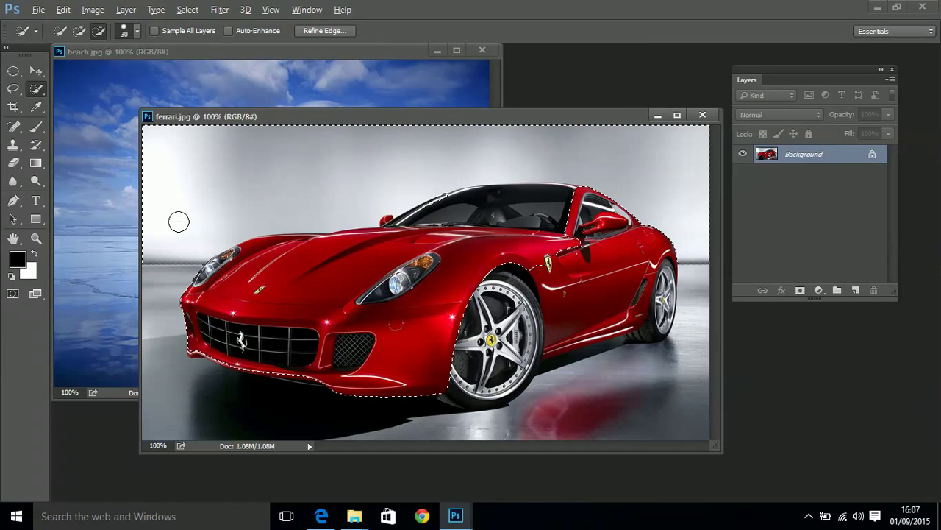
{"action": "mouse_move", "coordinate": [171, 235]}
{"action": "left_mouse_down"}
{"action": "mouse_move", "coordinate": [202, 196]}
{"action": "mouse_move", "coordinate": [258, 172]}
{"action": "mouse_move", "coordinate": [569, 143]}
{"action": "left_mouse_up"}
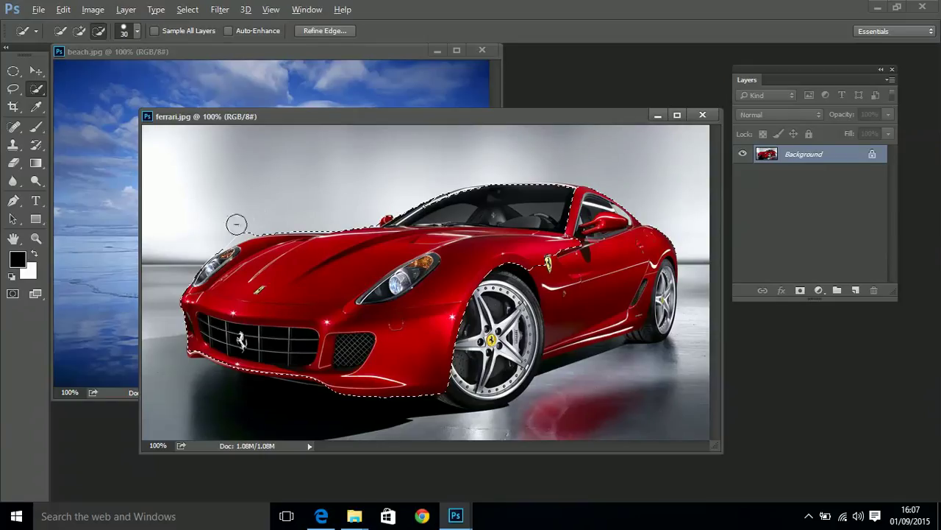
{"action": "mouse_move", "coordinate": [237, 220]}
{"action": "left_mouse_down"}
{"action": "mouse_move", "coordinate": [212, 239]}
{"action": "mouse_move", "coordinate": [245, 227]}
{"action": "left_mouse_up"}
{"action": "key", "text": "alt"}
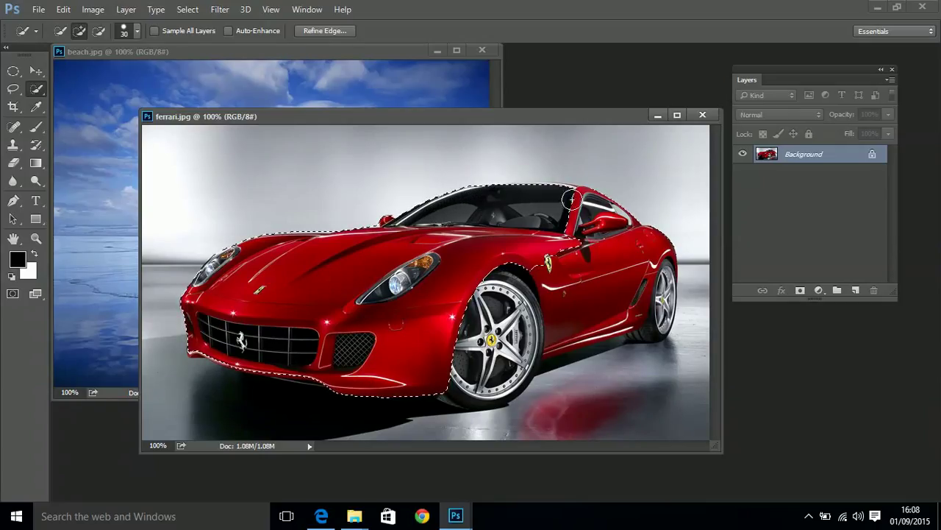
Step: Add the rear side window, door, rear wheel and lower door sill to the selection
{"action": "left_click_drag", "start_coordinate": [572, 199], "coordinate": [557, 198]}
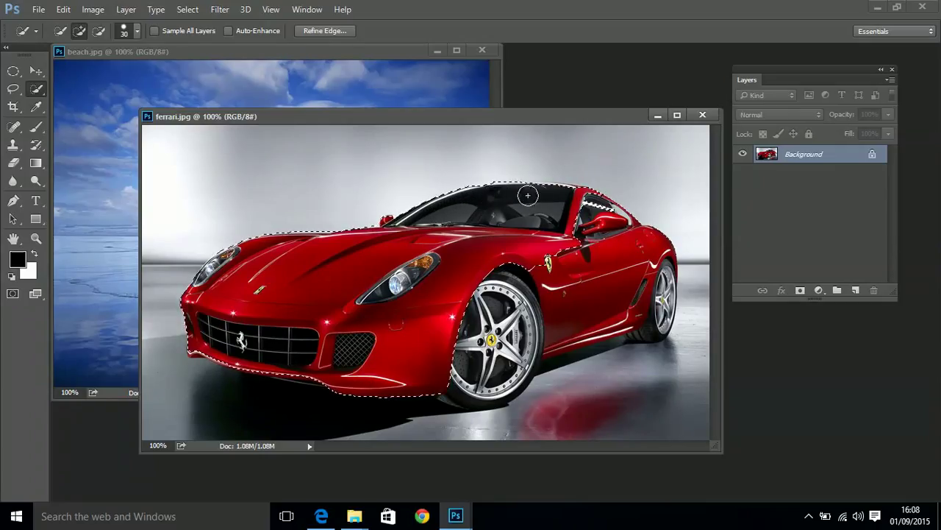
{"action": "mouse_move", "coordinate": [596, 207]}
{"action": "left_mouse_down"}
{"action": "mouse_move", "coordinate": [646, 253]}
{"action": "mouse_move", "coordinate": [653, 303]}
{"action": "mouse_move", "coordinate": [572, 314]}
{"action": "mouse_move", "coordinate": [489, 339]}
{"action": "mouse_move", "coordinate": [466, 361]}
{"action": "mouse_move", "coordinate": [453, 346]}
{"action": "mouse_move", "coordinate": [500, 313]}
{"action": "mouse_move", "coordinate": [467, 314]}
{"action": "mouse_move", "coordinate": [497, 306]}
{"action": "mouse_move", "coordinate": [475, 354]}
{"action": "mouse_move", "coordinate": [518, 322]}
{"action": "mouse_move", "coordinate": [489, 372]}
{"action": "mouse_move", "coordinate": [526, 349]}
{"action": "mouse_move", "coordinate": [507, 372]}
{"action": "mouse_move", "coordinate": [456, 378]}
{"action": "left_mouse_up"}
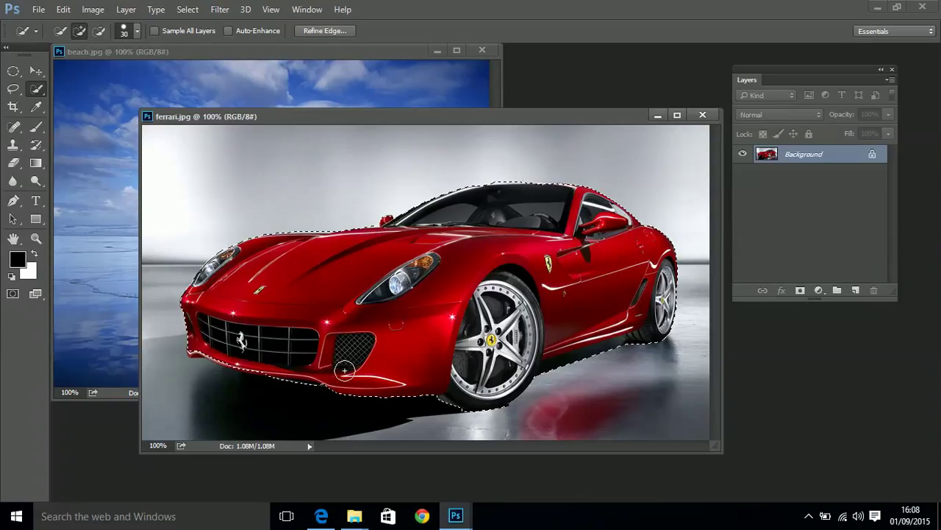
Step: Extend the selection along the lower bumper, then subtract the dark floor shadow beneath it
{"action": "left_click_drag", "start_coordinate": [316, 379], "coordinate": [311, 380]}
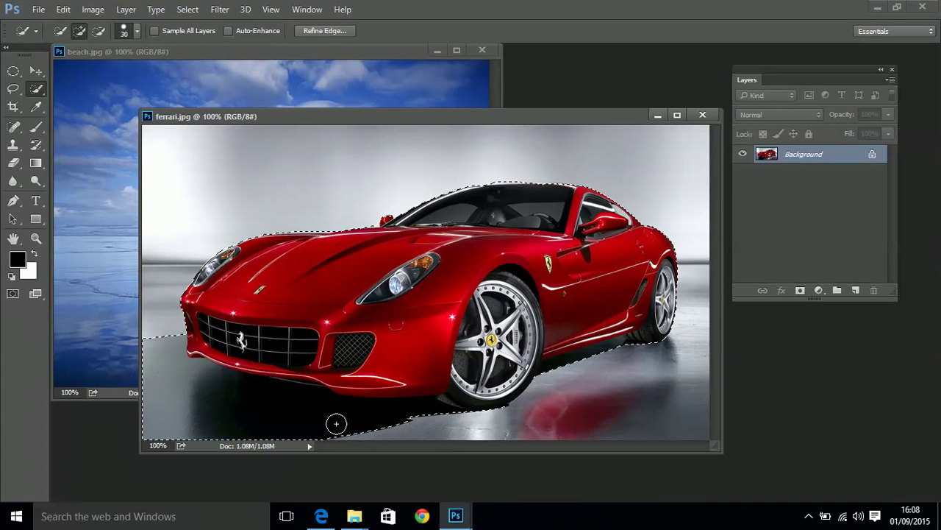
{"action": "key", "text": "alt"}
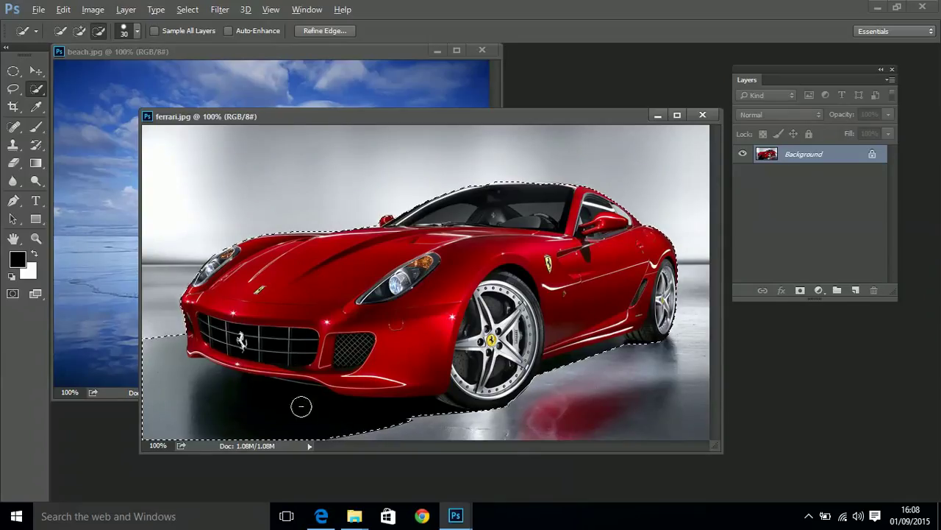
{"action": "mouse_move", "coordinate": [161, 331]}
{"action": "left_mouse_down"}
{"action": "mouse_move", "coordinate": [174, 396]}
{"action": "mouse_move", "coordinate": [223, 411]}
{"action": "mouse_move", "coordinate": [324, 424]}
{"action": "mouse_move", "coordinate": [324, 407]}
{"action": "mouse_move", "coordinate": [296, 401]}
{"action": "mouse_move", "coordinate": [315, 399]}
{"action": "mouse_move", "coordinate": [293, 397]}
{"action": "mouse_move", "coordinate": [313, 395]}
{"action": "mouse_move", "coordinate": [318, 416]}
{"action": "mouse_move", "coordinate": [363, 432]}
{"action": "mouse_move", "coordinate": [411, 428]}
{"action": "left_mouse_up"}
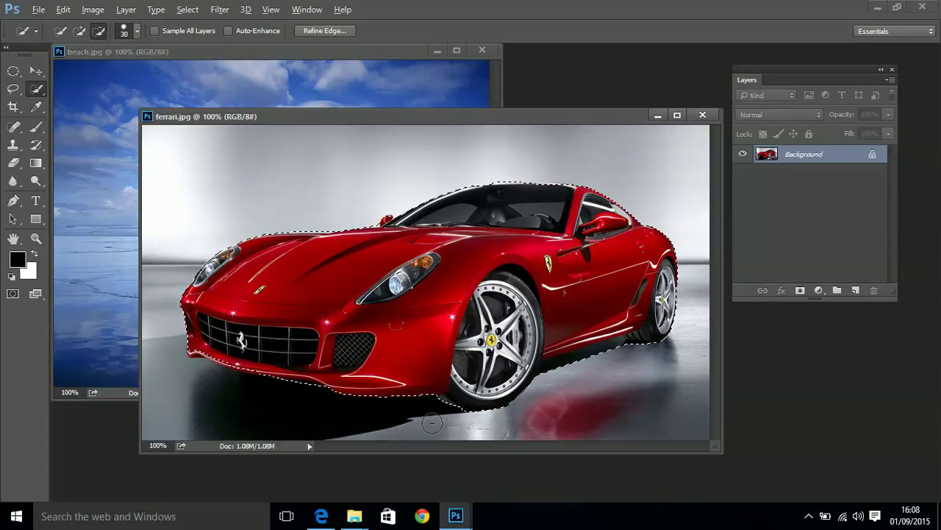
Step: Toggle add/subtract modes to finish the car selection, then move the ferrari.jpg window up and right
{"action": "key", "text": "alt"}
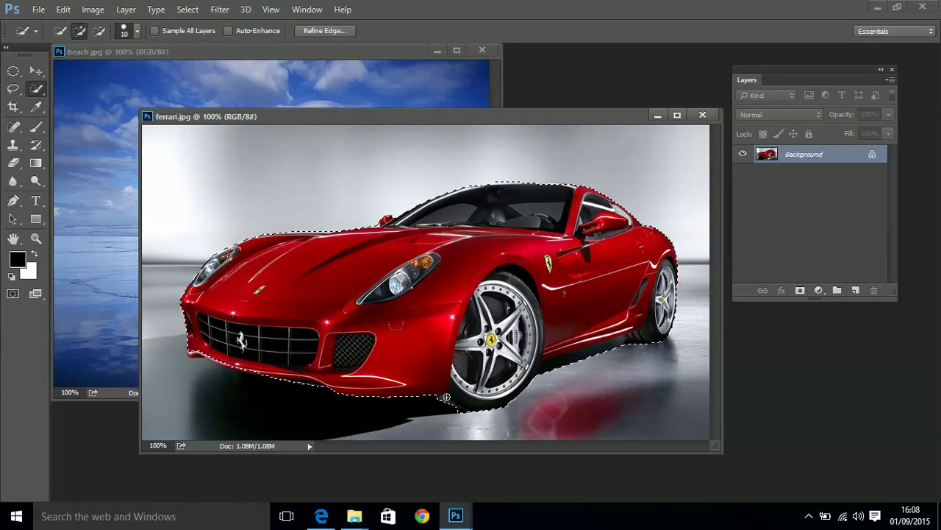
{"action": "key", "text": "alt"}
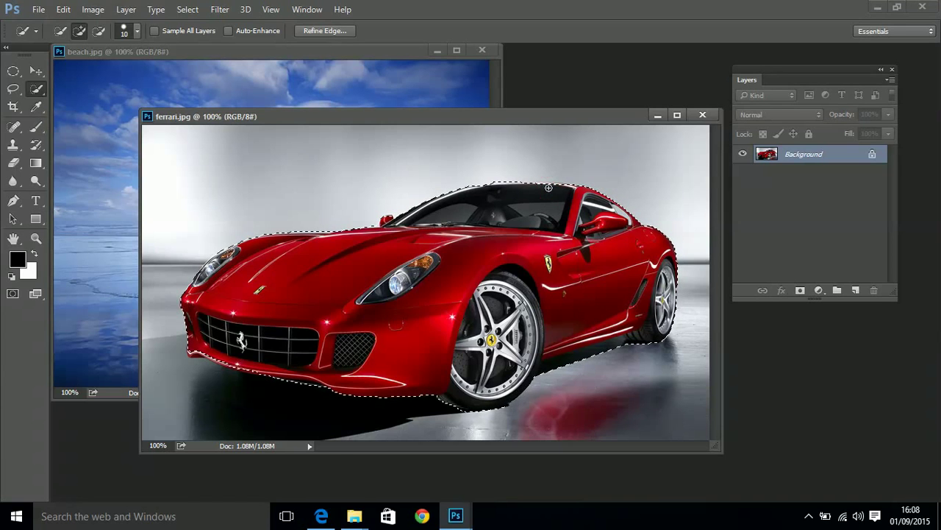
{"action": "key", "text": "alt"}
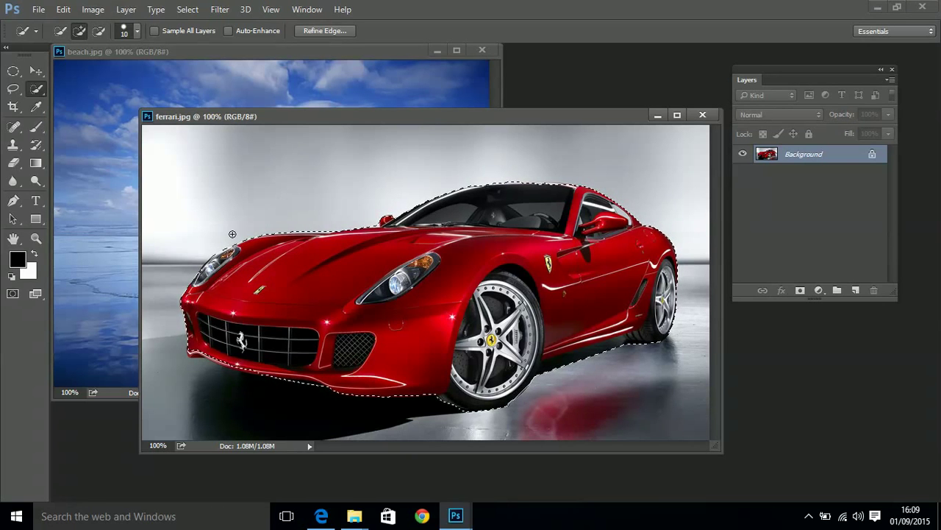
{"action": "left_click_drag", "start_coordinate": [397, 116], "coordinate": [452, 97]}
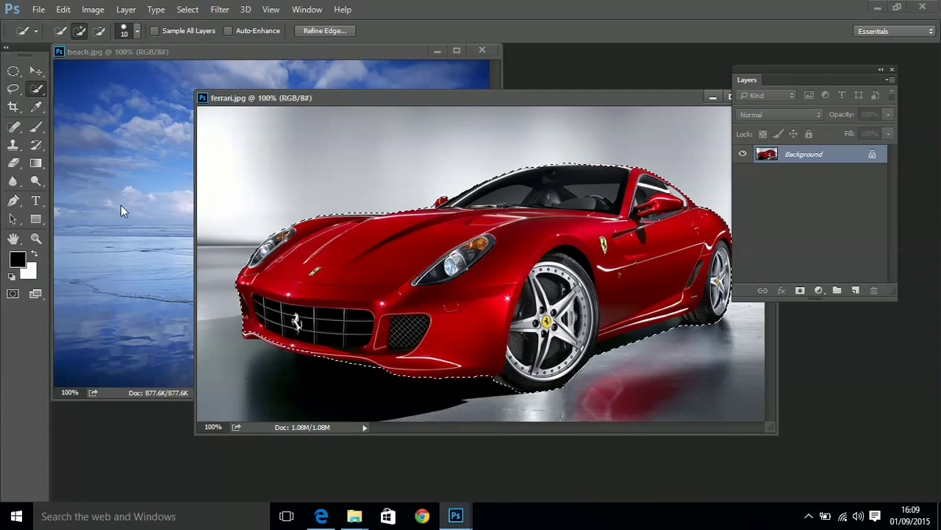
Step: Copy the selected Ferrari into beach.jpg as Layer 1 and nudge it left and down
{"action": "left_click", "coordinate": [35, 70]}
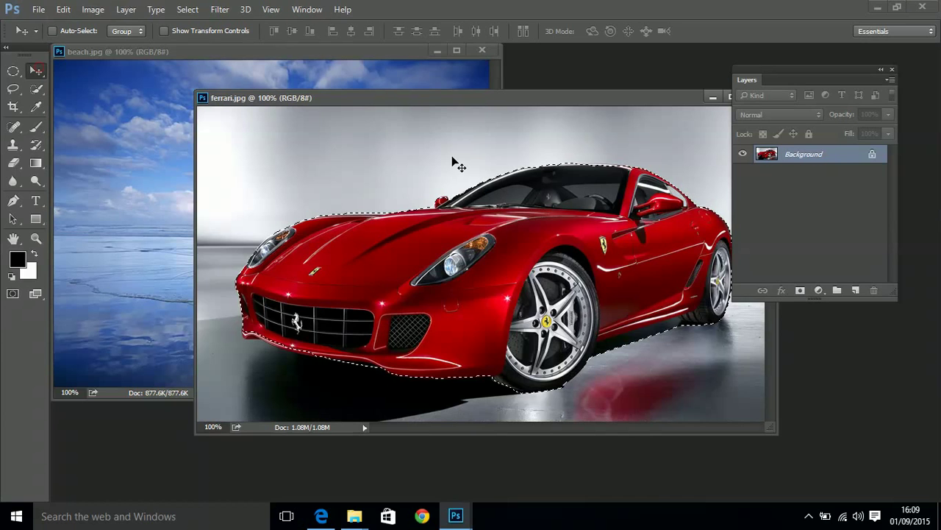
{"action": "left_click_drag", "start_coordinate": [509, 256], "coordinate": [325, 233]}
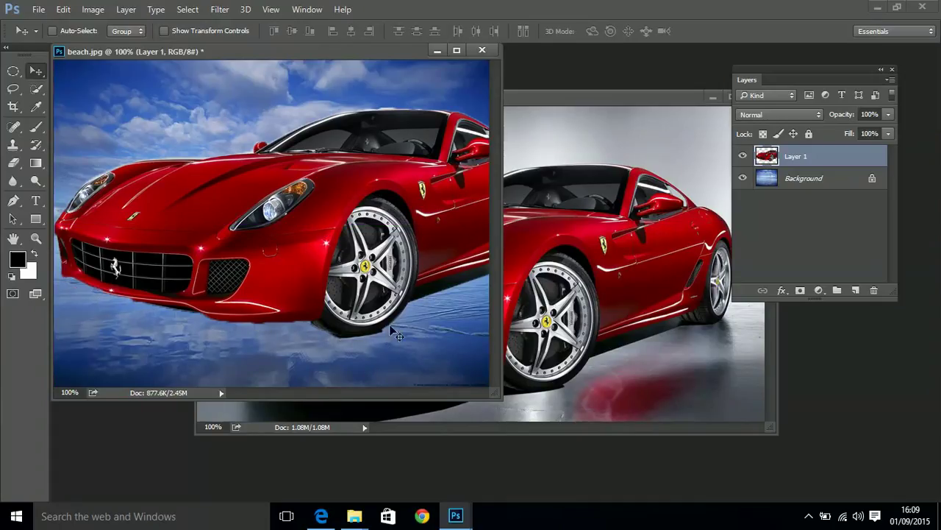
{"action": "left_click_drag", "start_coordinate": [380, 177], "coordinate": [345, 194]}
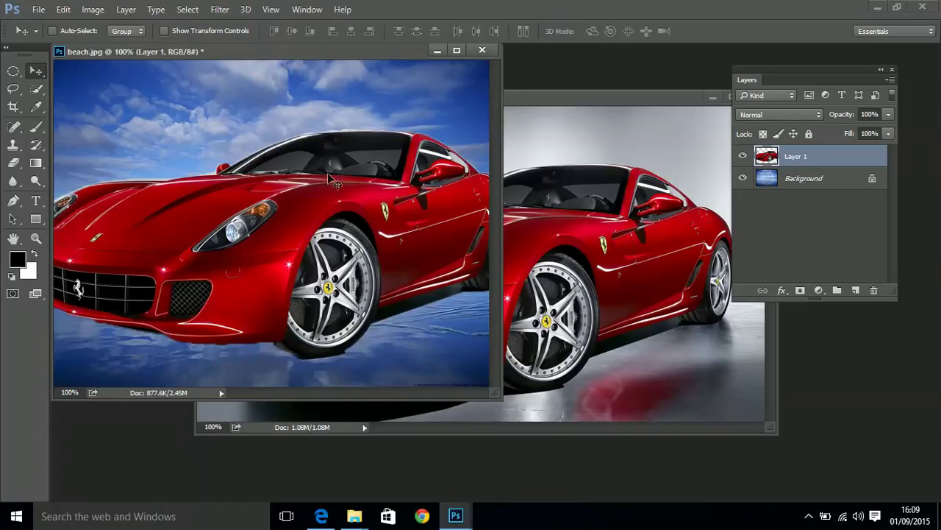
Step: Undo the paste into beach.jpg, bring ferrari.jpg back to the front, and reselect Quick Selection
{"action": "key", "text": "ctrl"}
{"action": "key", "text": "ctrl+alt+z"}
{"action": "key", "text": "ctrl+alt+z"}
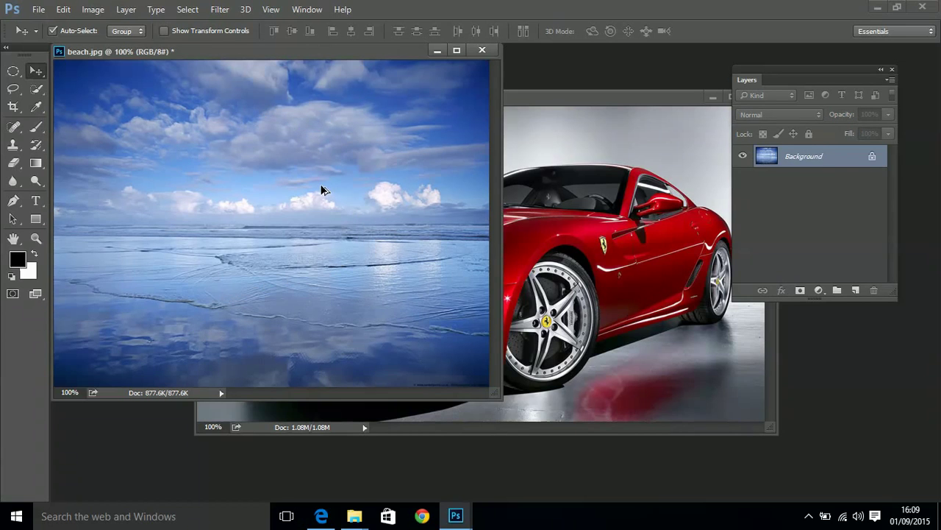
{"action": "left_click", "coordinate": [543, 119]}
{"action": "left_click_drag", "start_coordinate": [534, 106], "coordinate": [424, 73]}
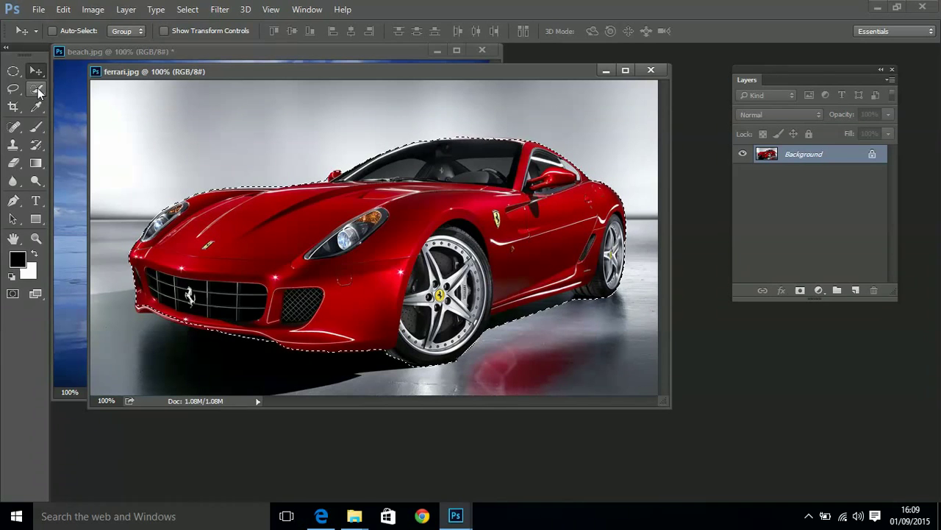
{"action": "left_click", "coordinate": [37, 89]}
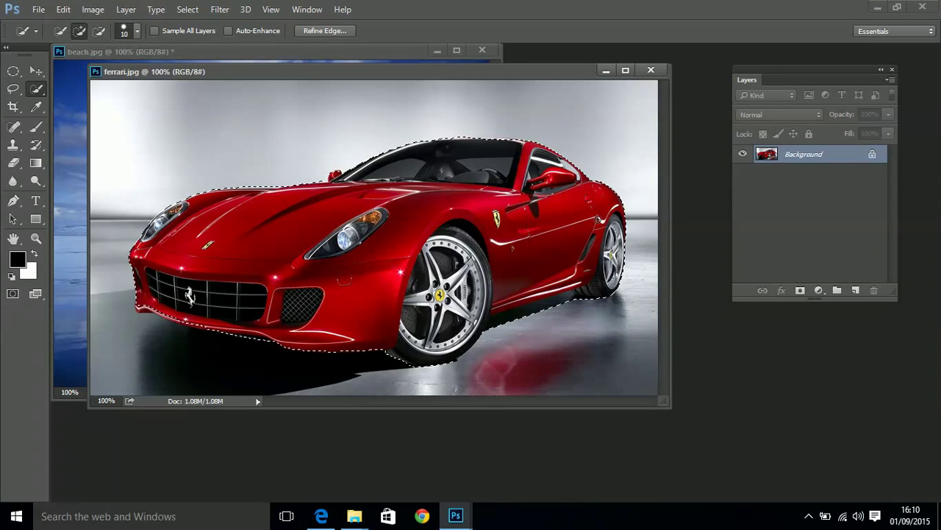
Step: Refine the car selection's edge with Smooth 91 and Contrast 42, previewed On White
{"action": "left_click", "coordinate": [326, 31]}
{"action": "left_click_drag", "start_coordinate": [461, 45], "coordinate": [730, 27]}
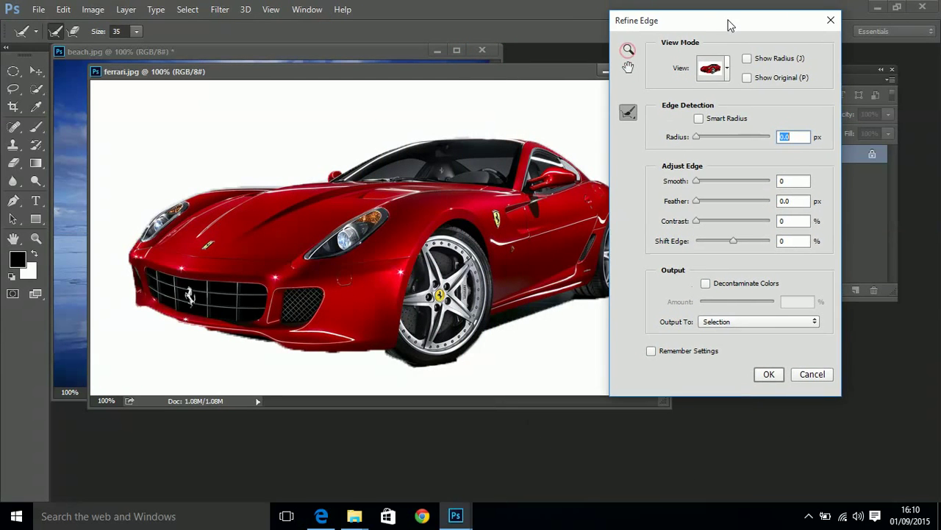
{"action": "left_click", "coordinate": [726, 70]}
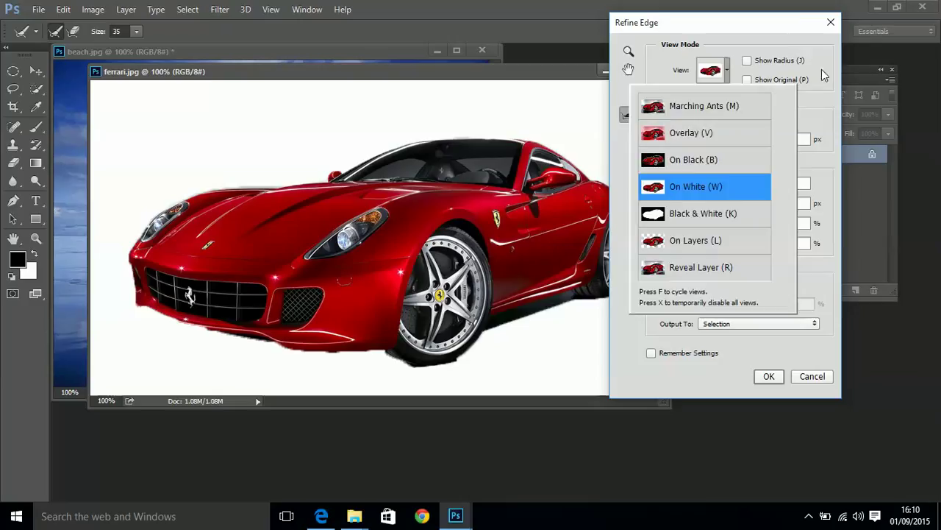
{"action": "left_click", "coordinate": [787, 32]}
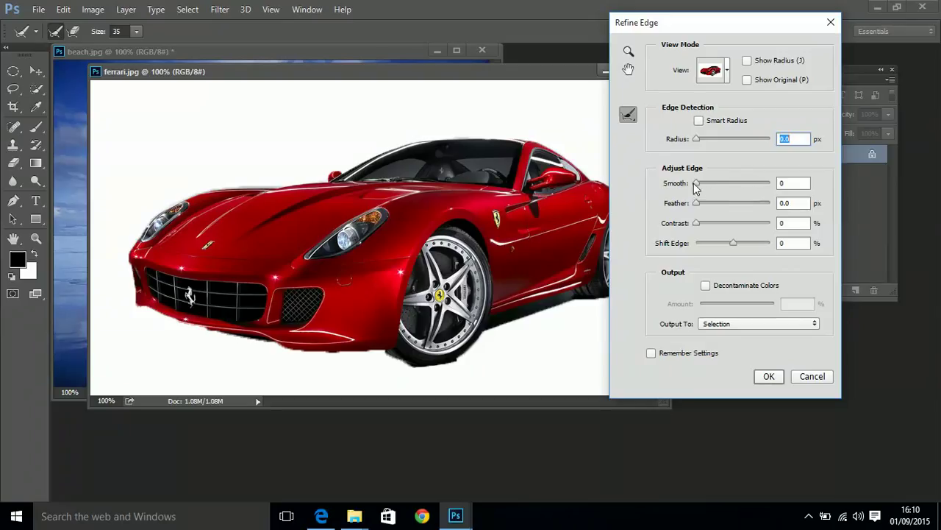
{"action": "left_click_drag", "start_coordinate": [697, 184], "coordinate": [760, 188]}
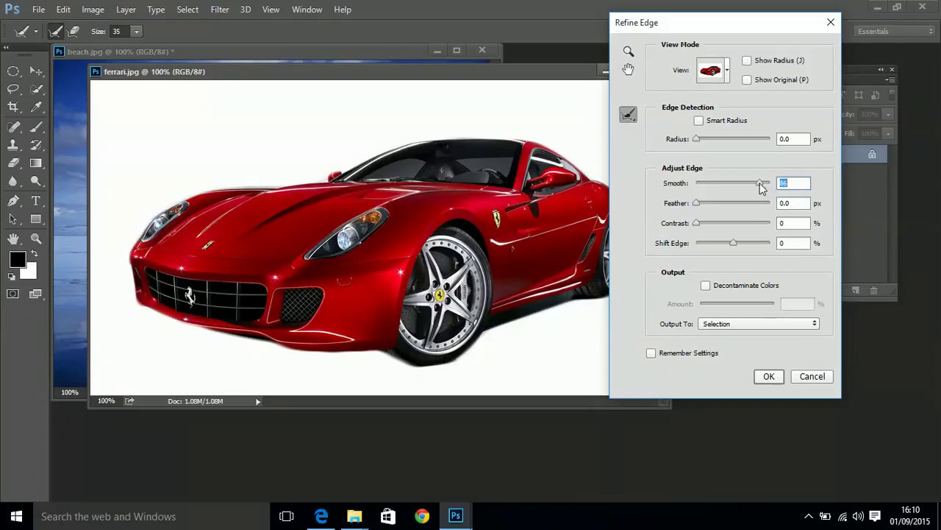
{"action": "left_click_drag", "start_coordinate": [764, 187], "coordinate": [766, 184]}
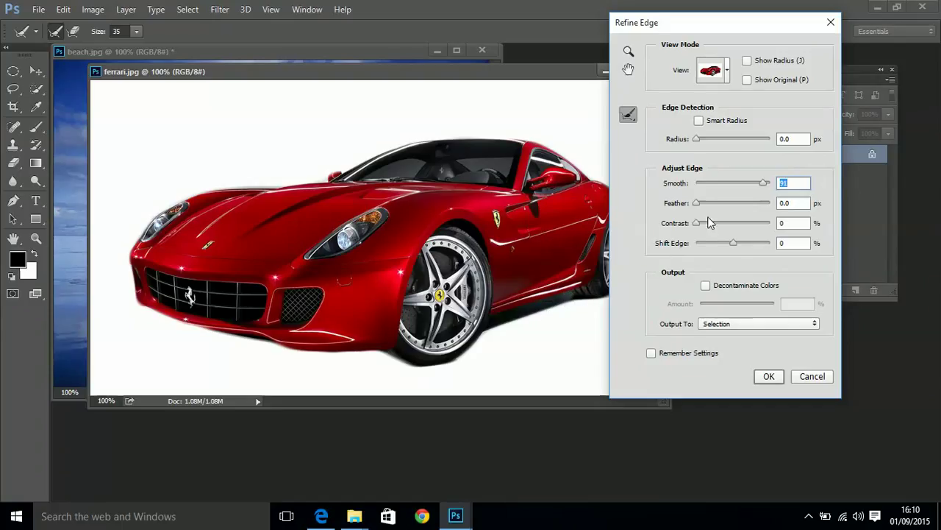
{"action": "left_click_drag", "start_coordinate": [697, 224], "coordinate": [729, 230]}
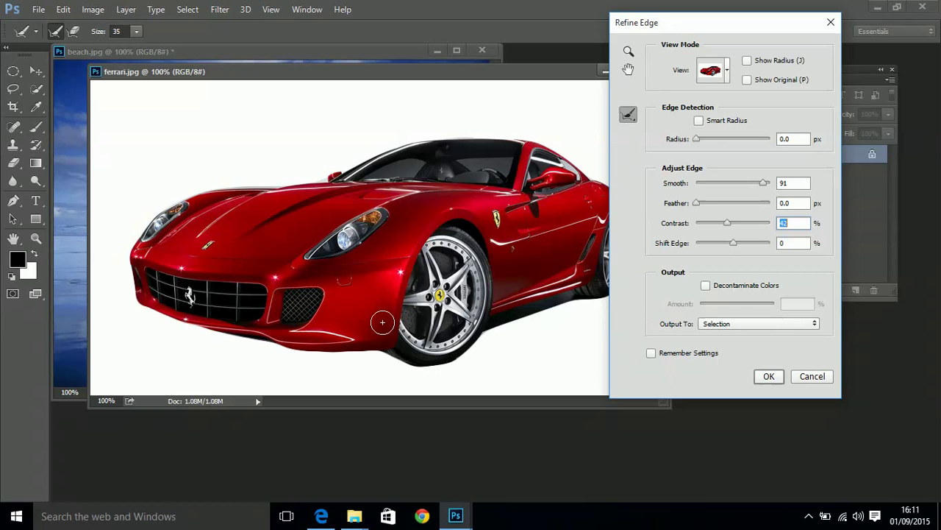
{"action": "left_click", "coordinate": [767, 375]}
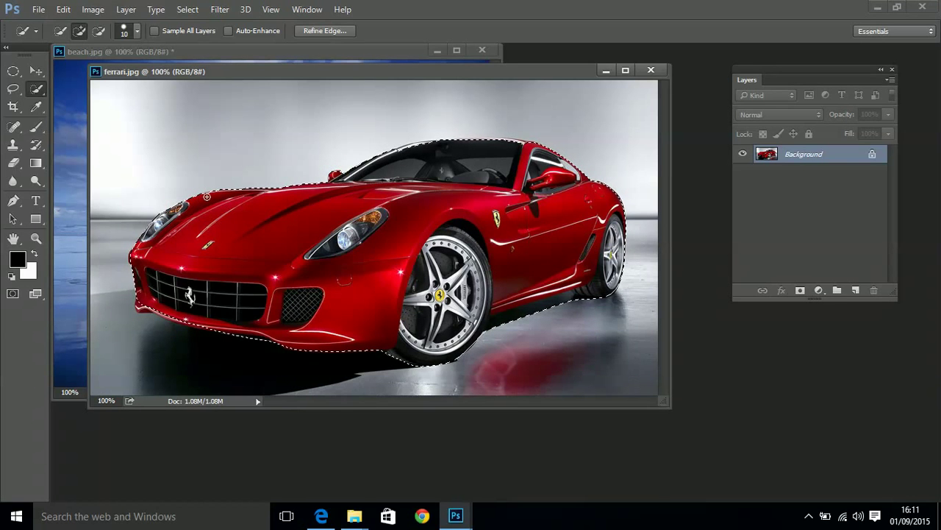
Step: Reconfirm the car's refined selection in Refine Edge and switch to the Move tool
{"action": "left_click", "coordinate": [329, 30]}
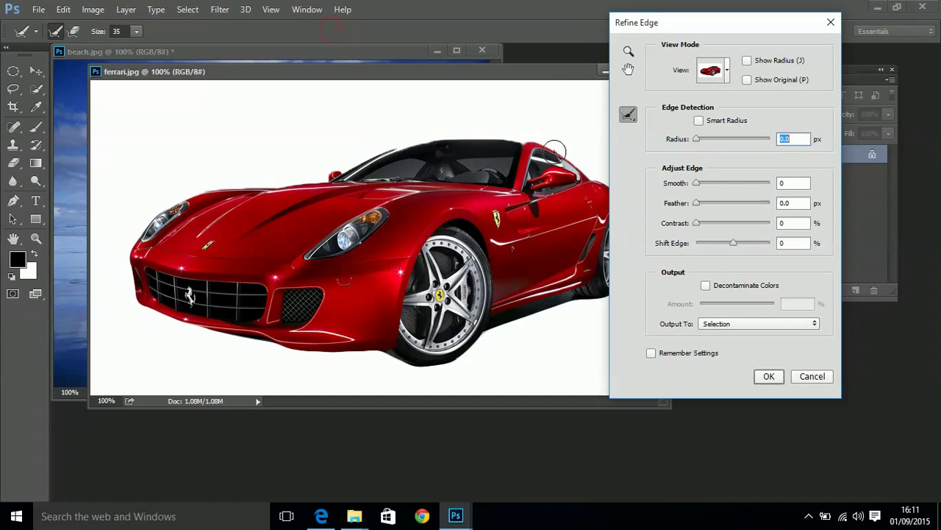
{"action": "left_click", "coordinate": [768, 376]}
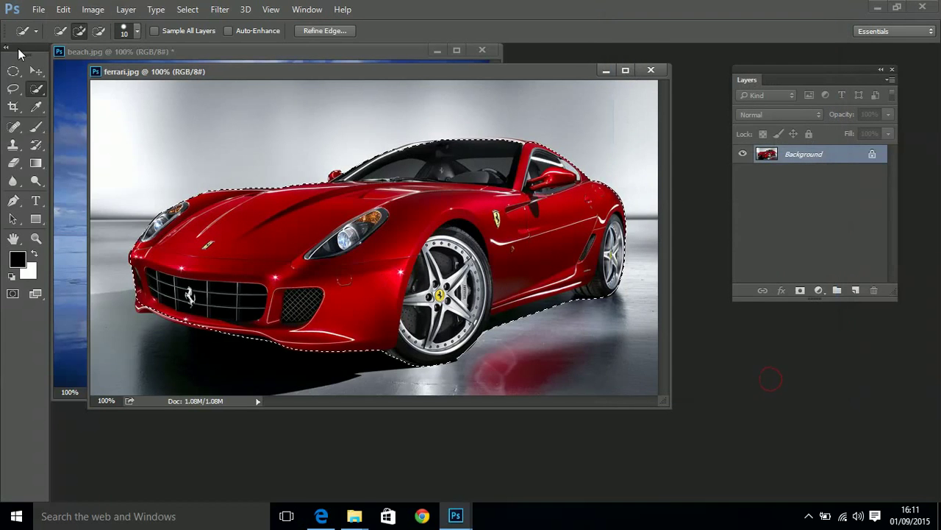
{"action": "left_click", "coordinate": [36, 70]}
Step: Shift the Ferrari window aside and drag the selected car into beach.jpg as Layer 1
{"action": "left_click_drag", "start_coordinate": [294, 73], "coordinate": [537, 112]}
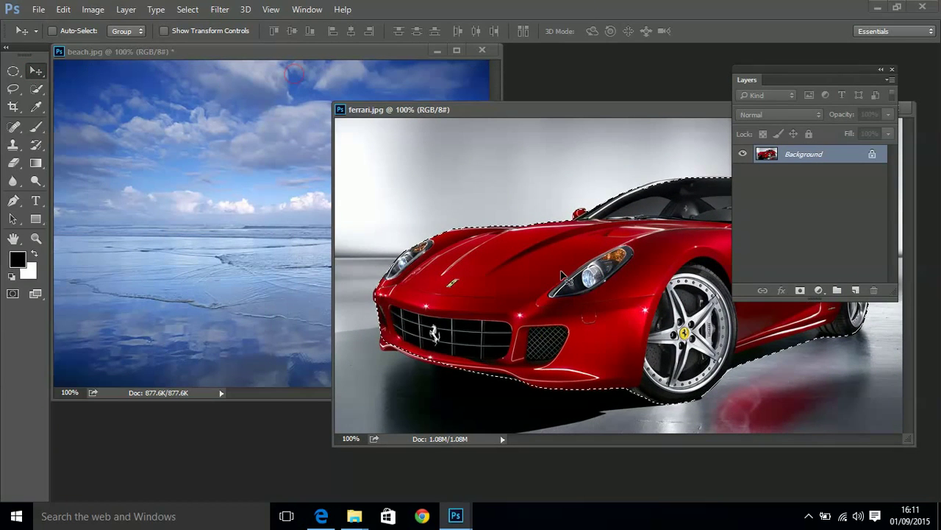
{"action": "left_click_drag", "start_coordinate": [412, 236], "coordinate": [224, 210]}
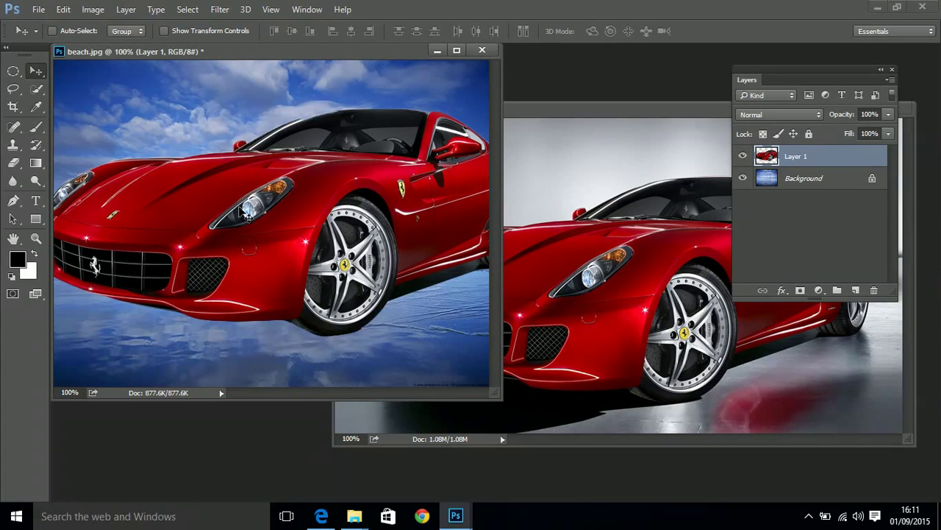
{"action": "mouse_move", "coordinate": [281, 241]}
{"action": "left_mouse_down"}
{"action": "mouse_move", "coordinate": [288, 221]}
{"action": "mouse_move", "coordinate": [278, 235]}
{"action": "left_mouse_up"}
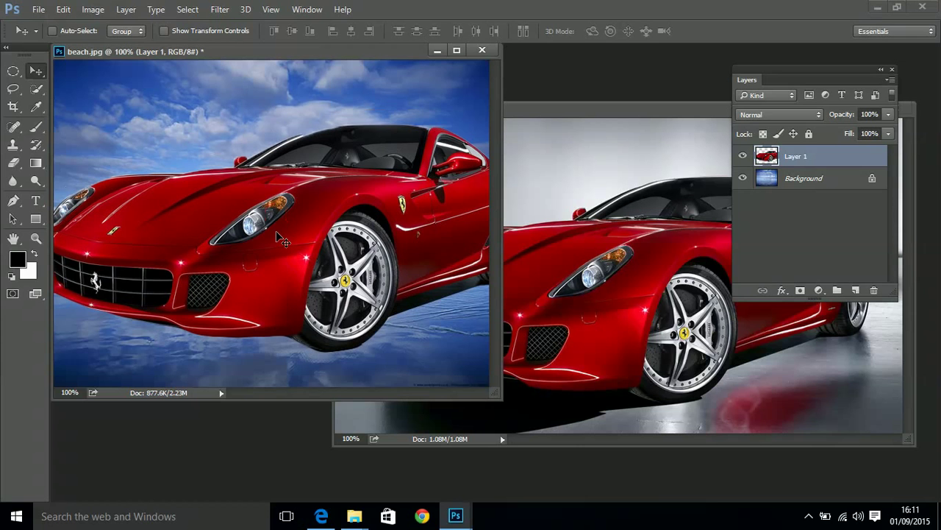
Step: Free-transform the car down to about 57% and position it on the shore
{"action": "key", "text": "ctrl+t"}
{"action": "left_click_drag", "start_coordinate": [279, 239], "coordinate": [367, 173]}
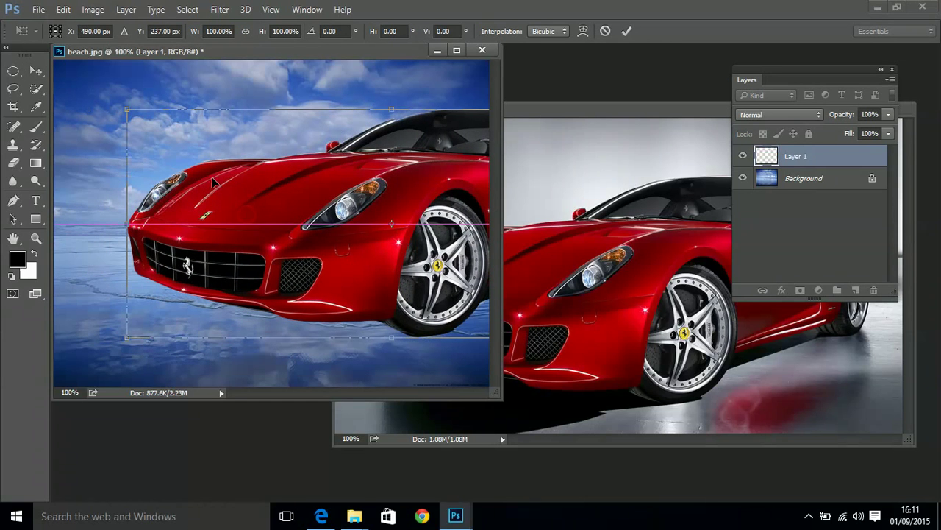
{"action": "left_click_drag", "start_coordinate": [127, 109], "coordinate": [353, 209]}
{"action": "left_click_drag", "start_coordinate": [409, 248], "coordinate": [220, 261]}
{"action": "key", "text": "Return"}
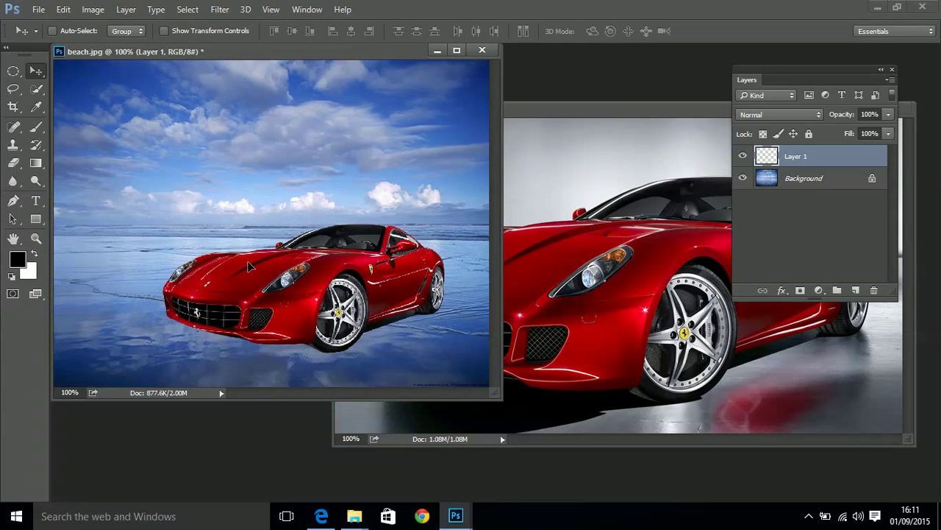
{"action": "left_click_drag", "start_coordinate": [336, 277], "coordinate": [346, 259]}
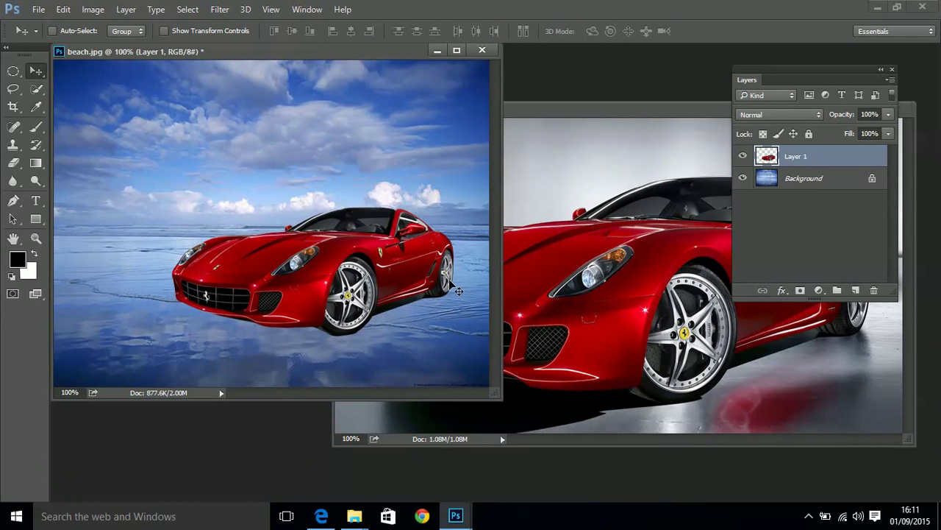
Step: Bring ferrari.jpg back in front of the beach photo and reselect the Quick Selection tool
{"action": "left_click", "coordinate": [614, 109]}
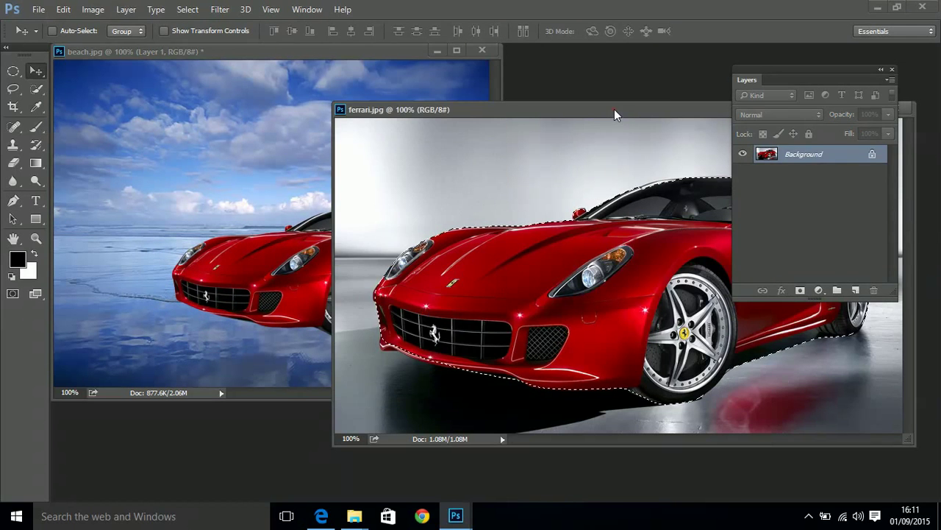
{"action": "left_click_drag", "start_coordinate": [614, 109], "coordinate": [387, 85]}
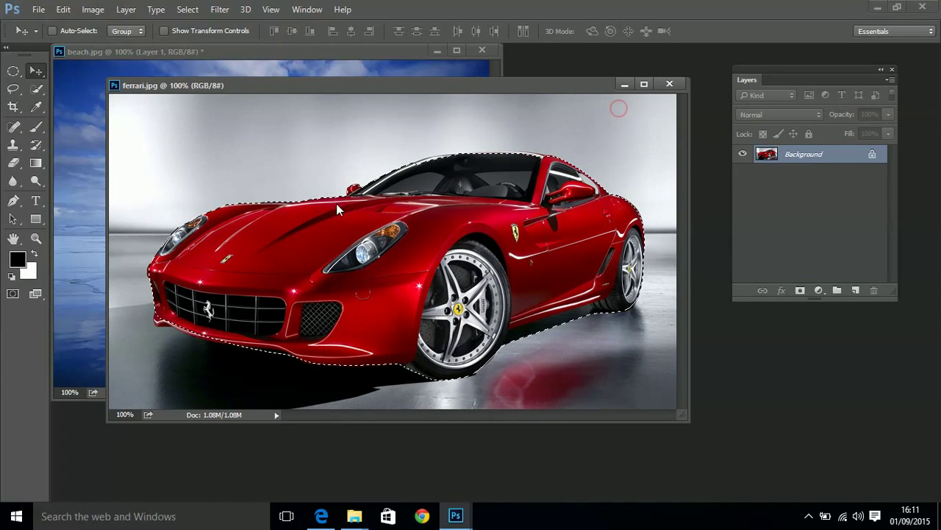
{"action": "left_click", "coordinate": [36, 88]}
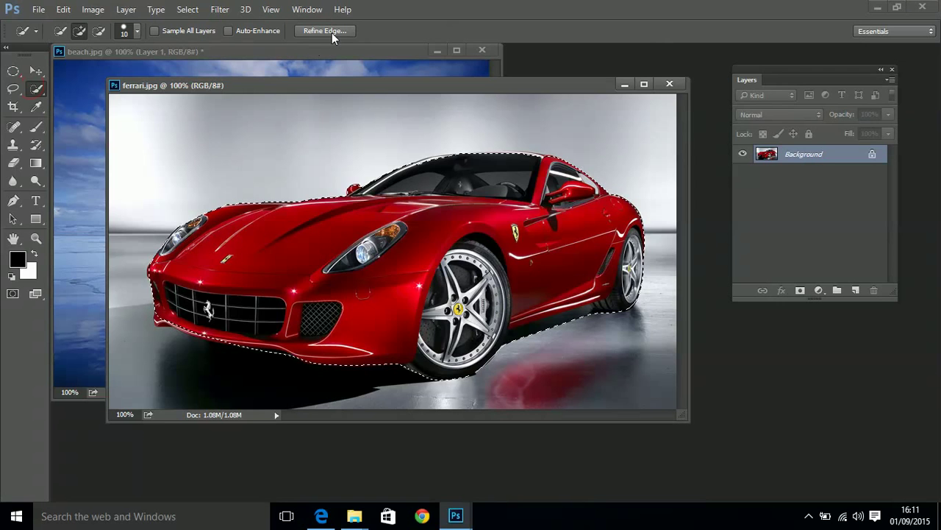